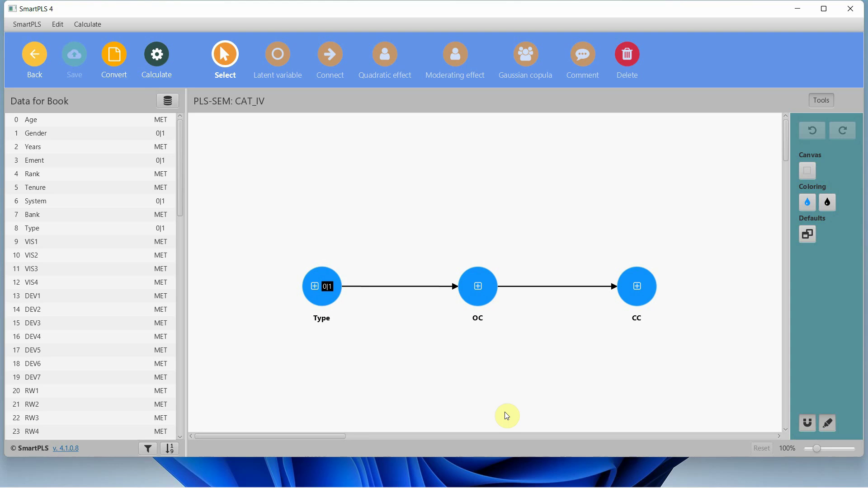
- Select the Type, OC and CC constructs in turn to inspect the model
click(313, 294)
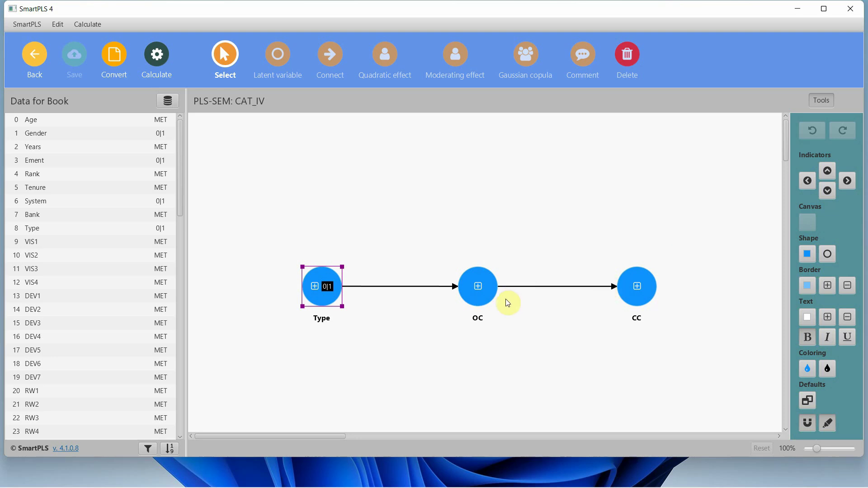
click(494, 302)
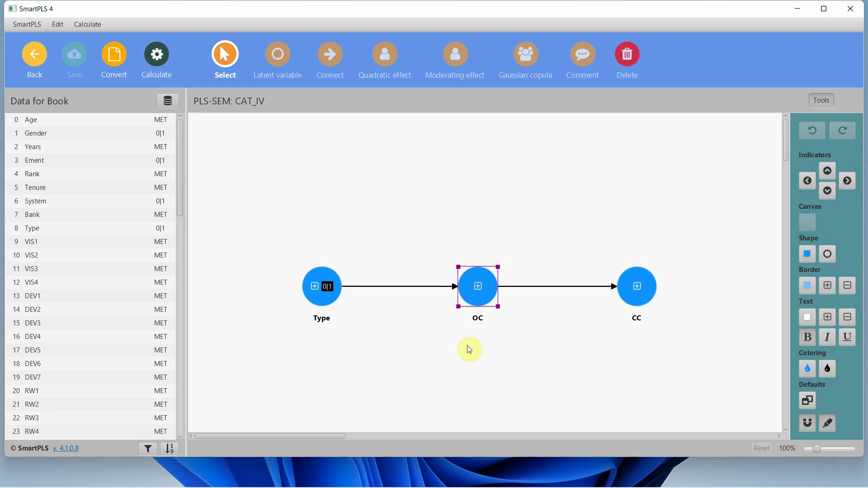
click(323, 304)
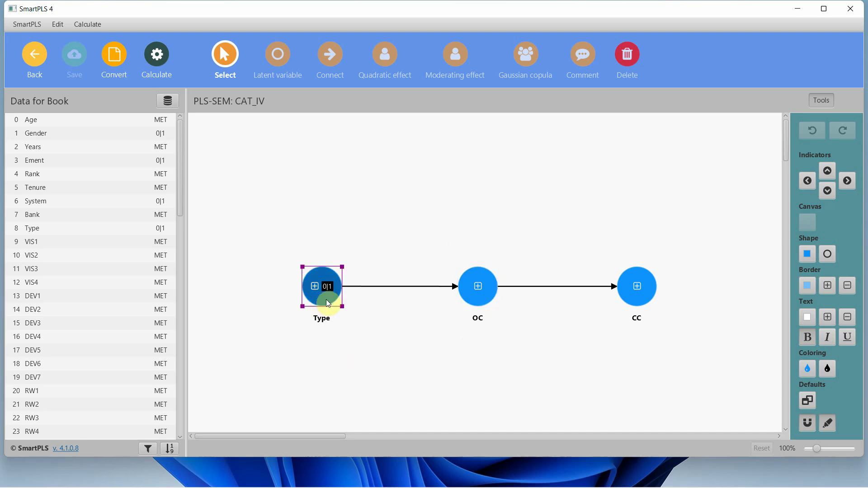
click(649, 307)
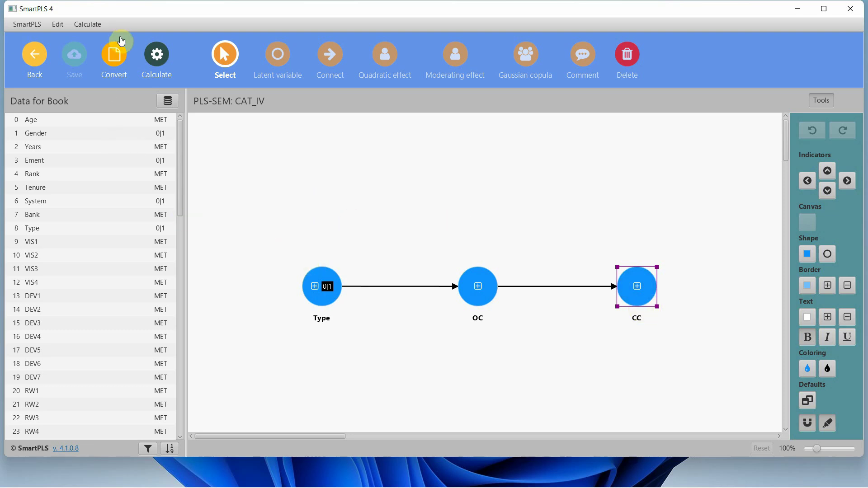
- Open the calculation algorithm list twice, dismissing it each time without running anything
click(157, 62)
click(236, 112)
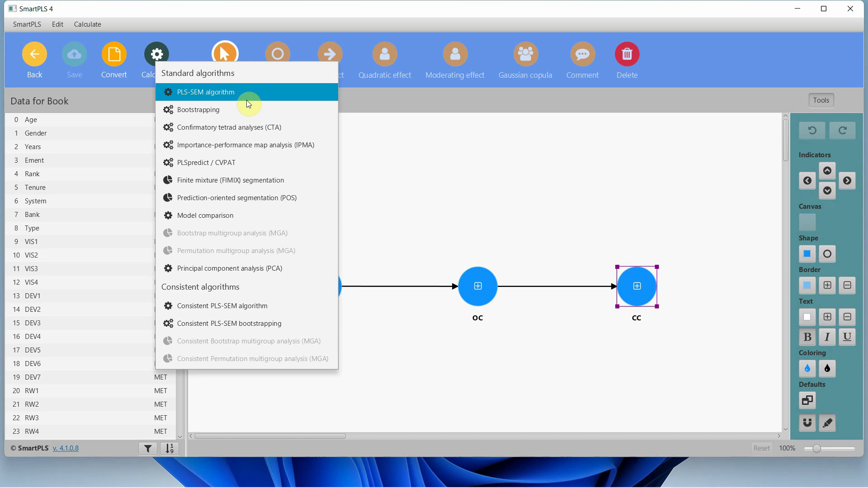
click(369, 266)
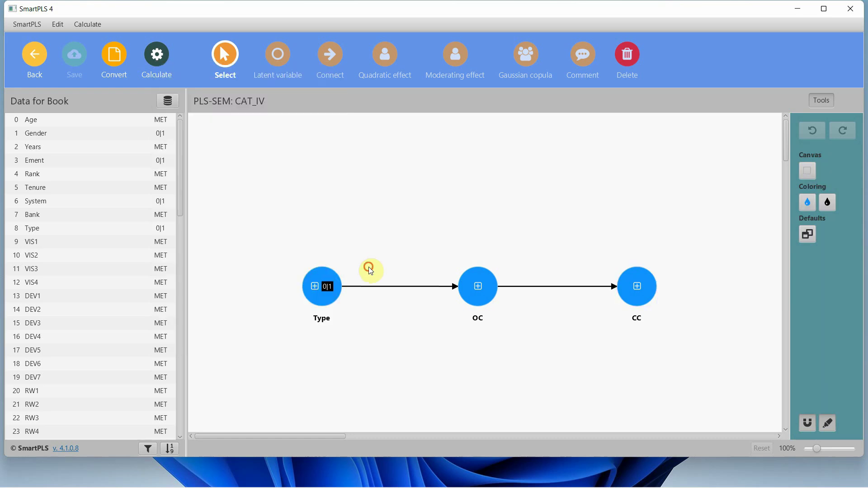
click(321, 306)
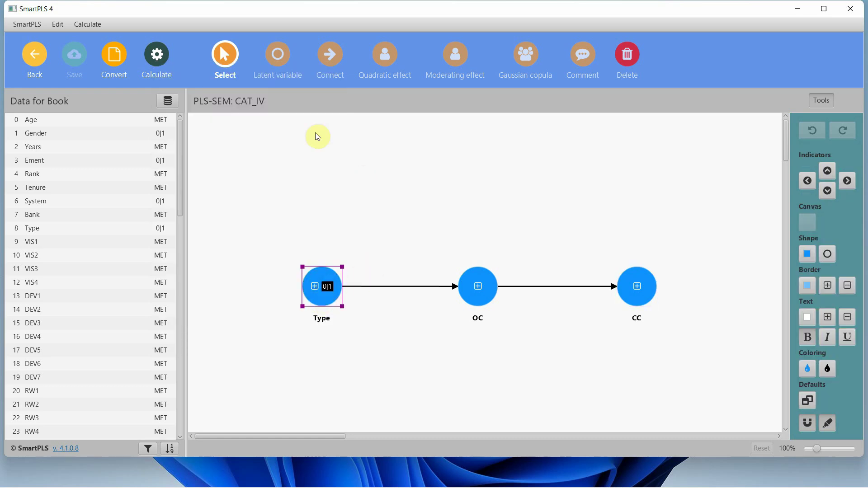
click(160, 55)
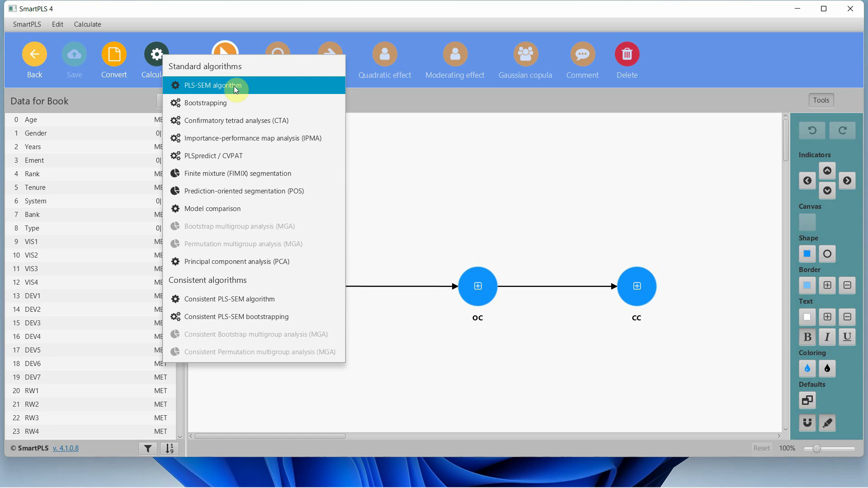
click(403, 226)
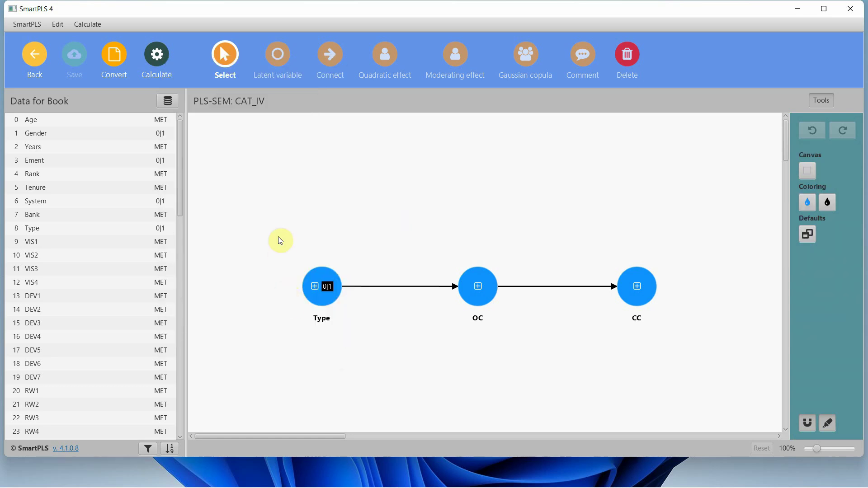
- Select OC and CC together, briefly showing then hiding their indicators
click(311, 291)
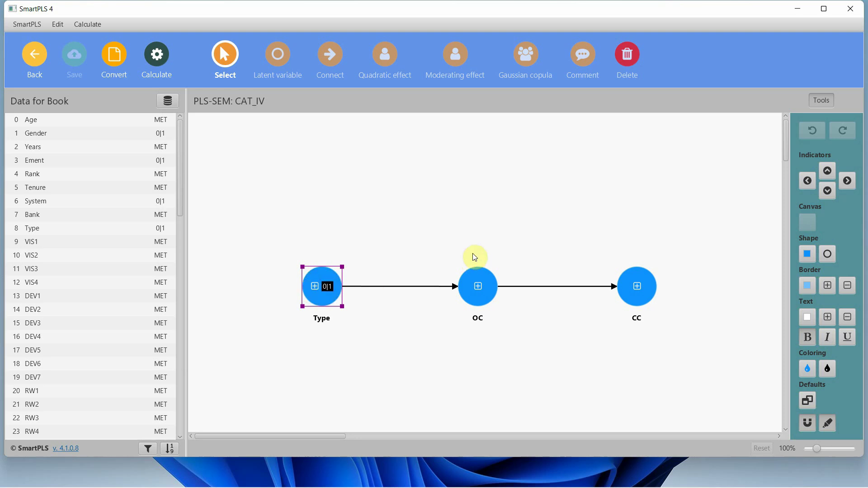
drag(444, 240, 688, 356)
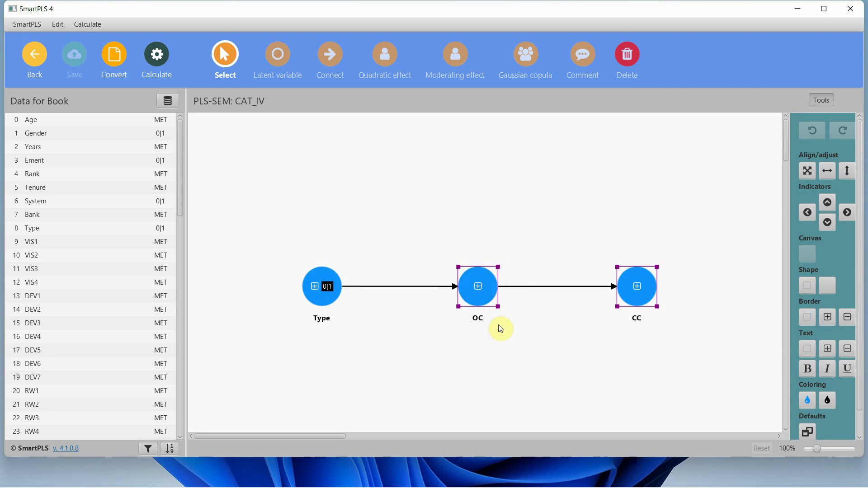
key(ctrl+i)
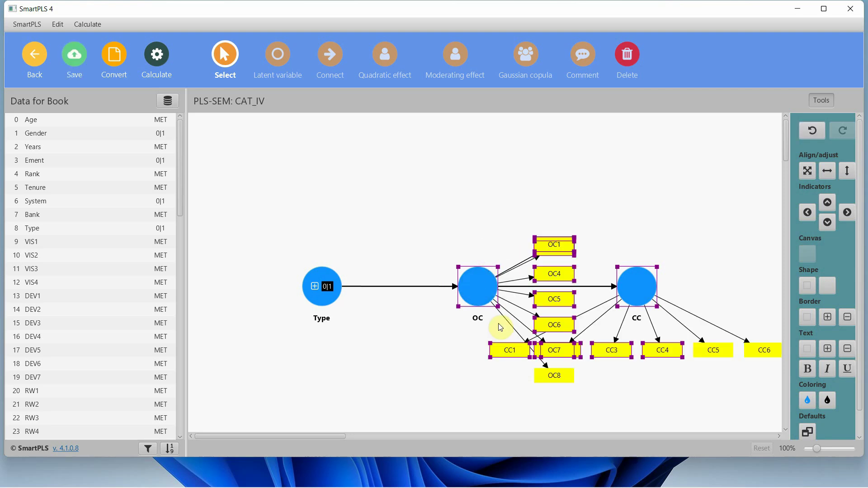
key(ctrl+i)
- Check the OC, Type and CC constructs again, then bring up the calculation algorithms list
click(482, 316)
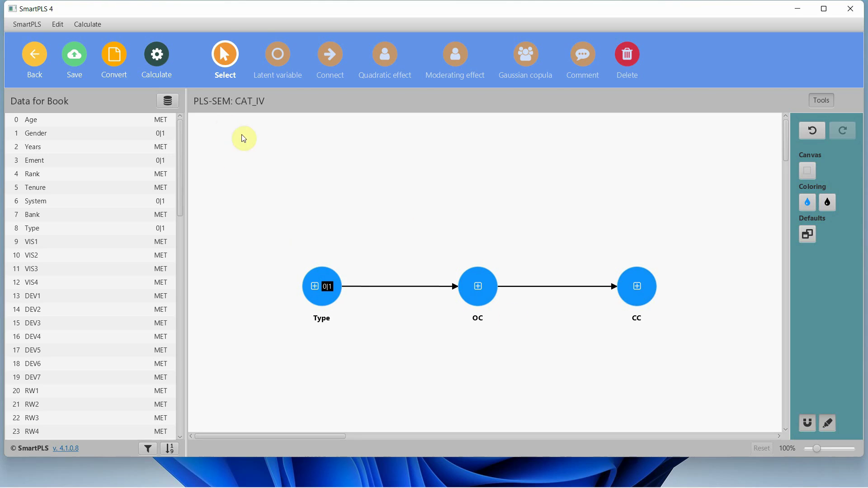
click(472, 286)
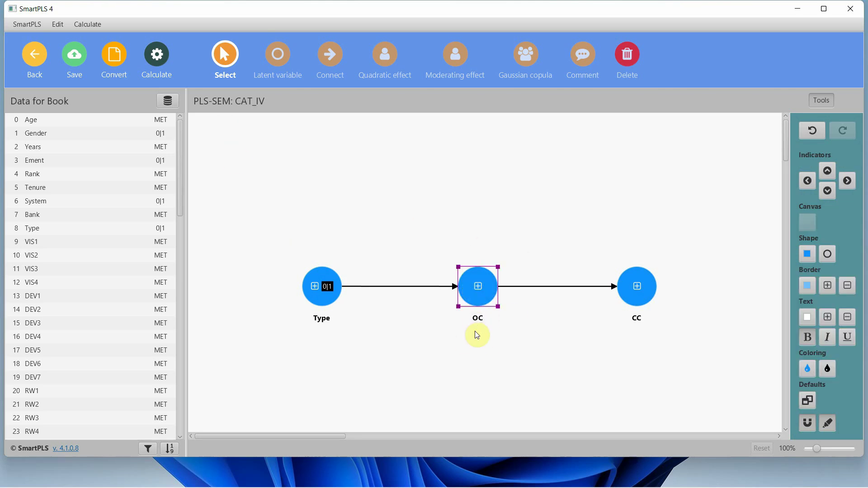
click(319, 309)
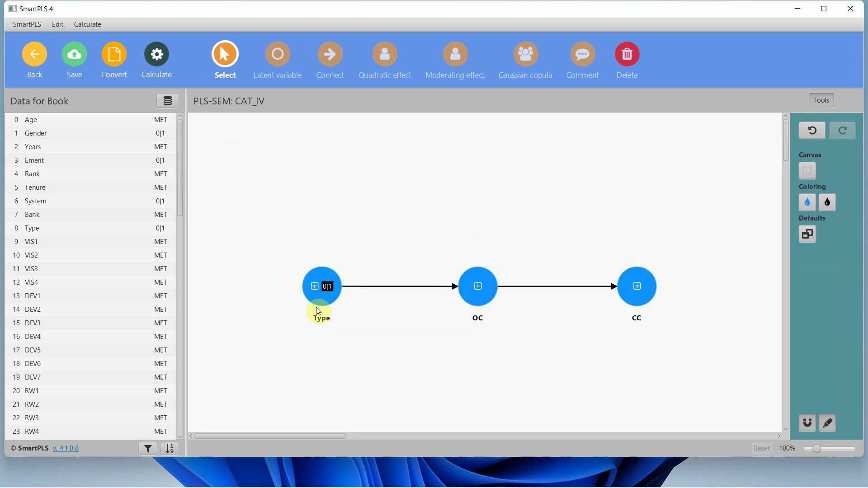
click(319, 300)
click(633, 298)
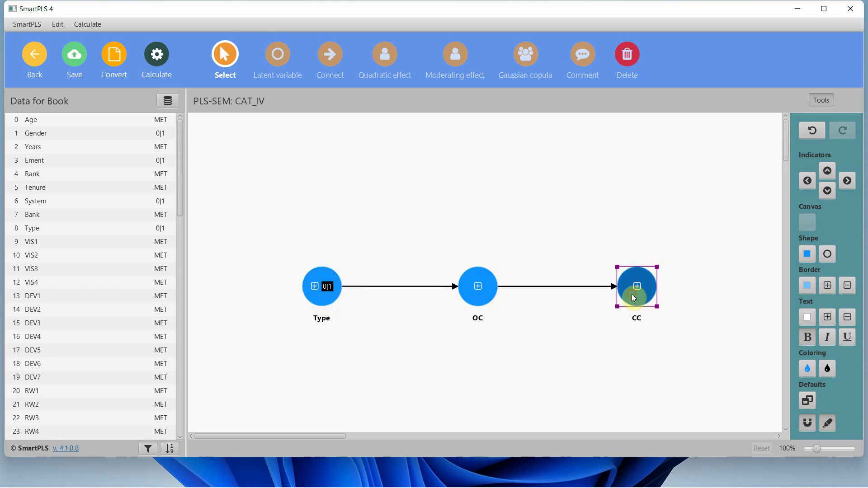
click(259, 215)
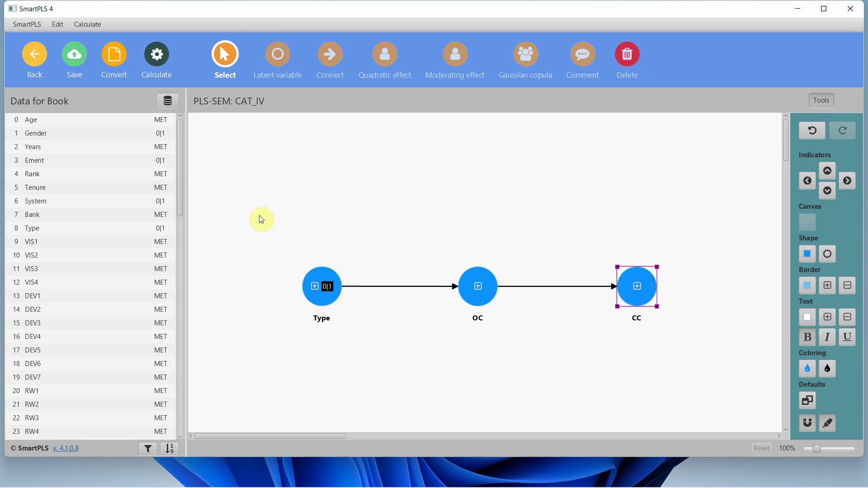
click(164, 77)
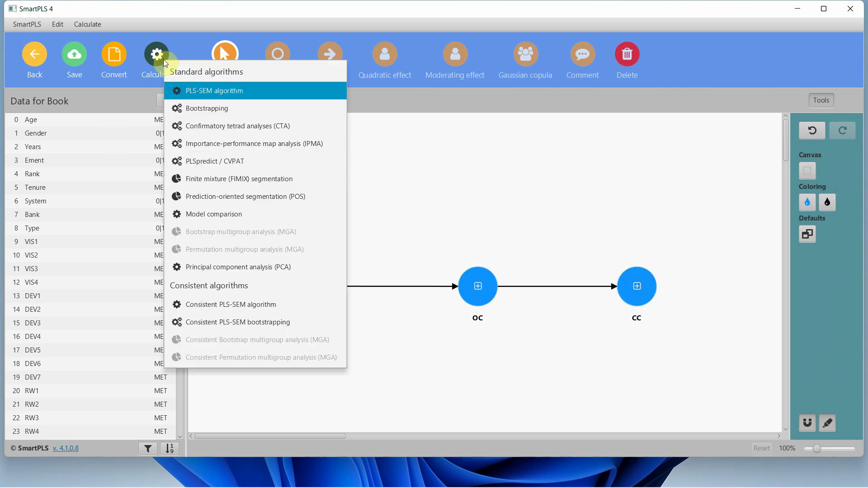
- Open Bootstrapping settings and set a one-tailed test, keeping 10000 subsamples at 0.05 significance
click(211, 107)
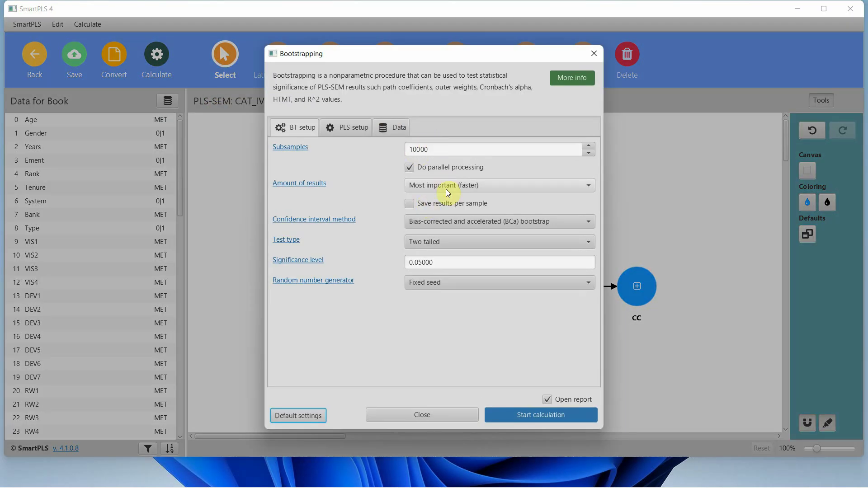
click(438, 243)
click(434, 258)
click(434, 258)
click(431, 243)
click(431, 271)
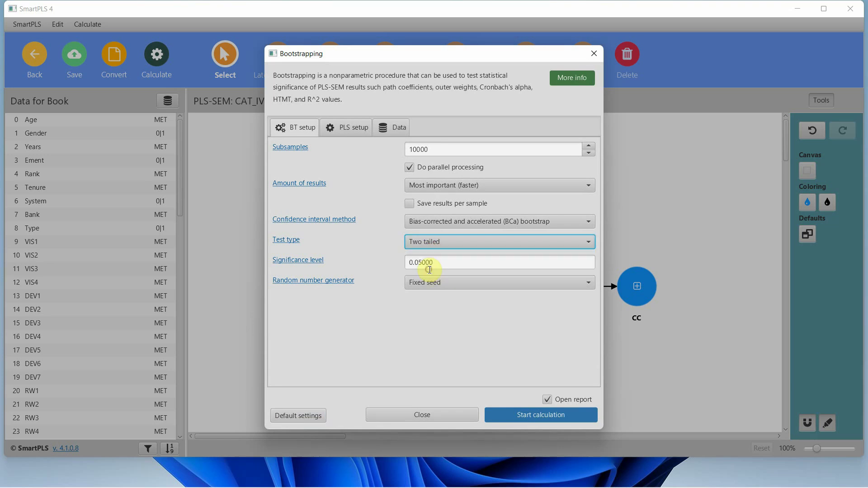
click(457, 247)
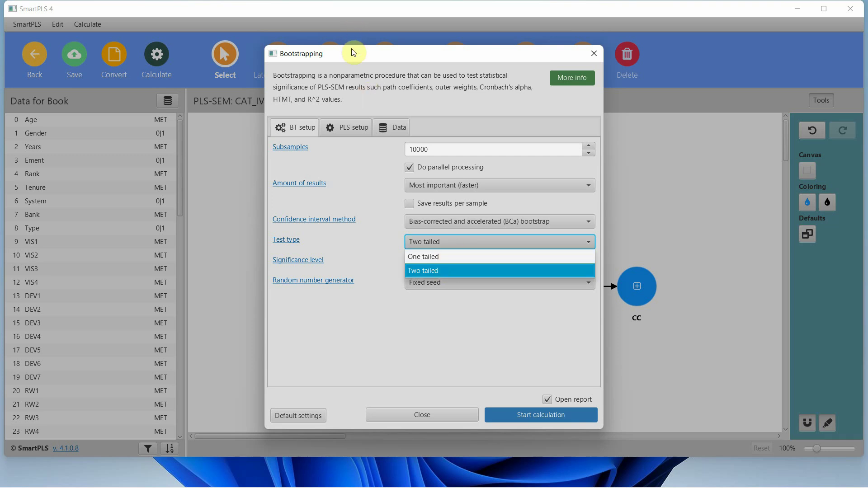
click(450, 256)
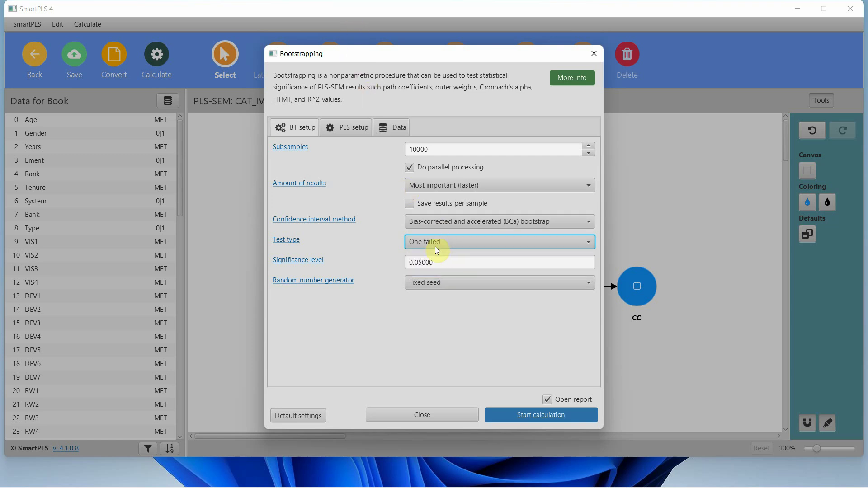
drag(341, 58, 547, 36)
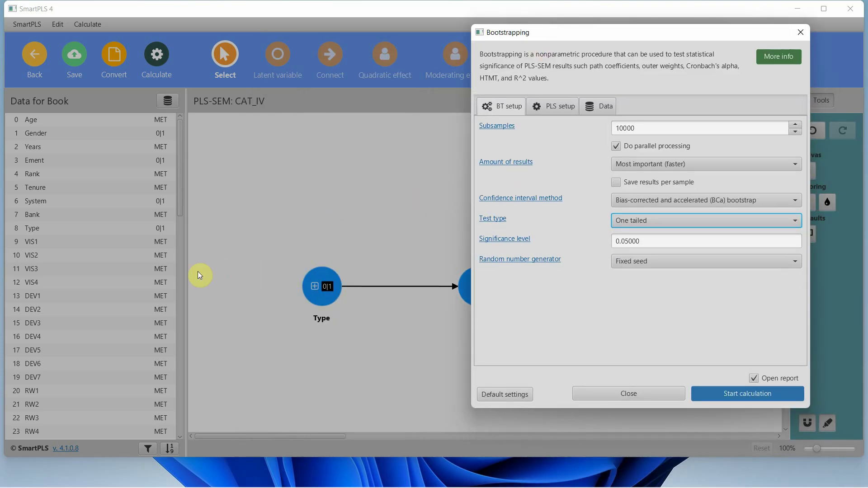
- Shift the Bootstrapping dialog to check Type, OC and CC, then start the calculation
drag(591, 30, 648, 33)
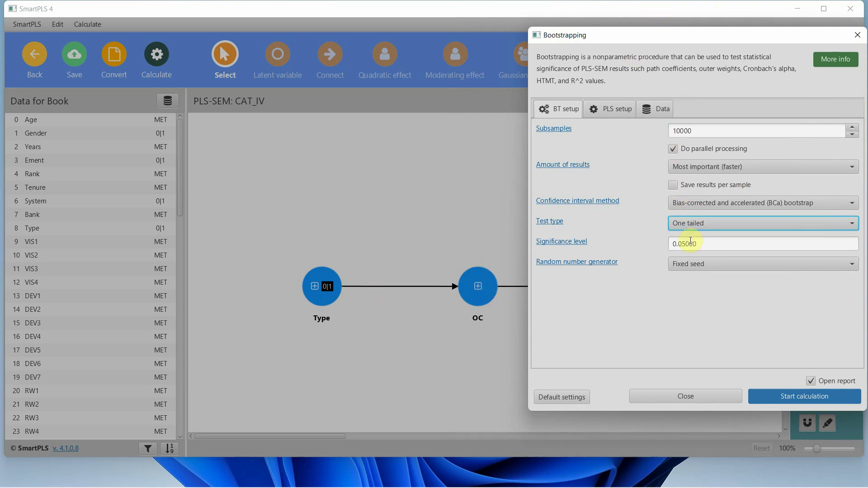
drag(667, 41, 164, 107)
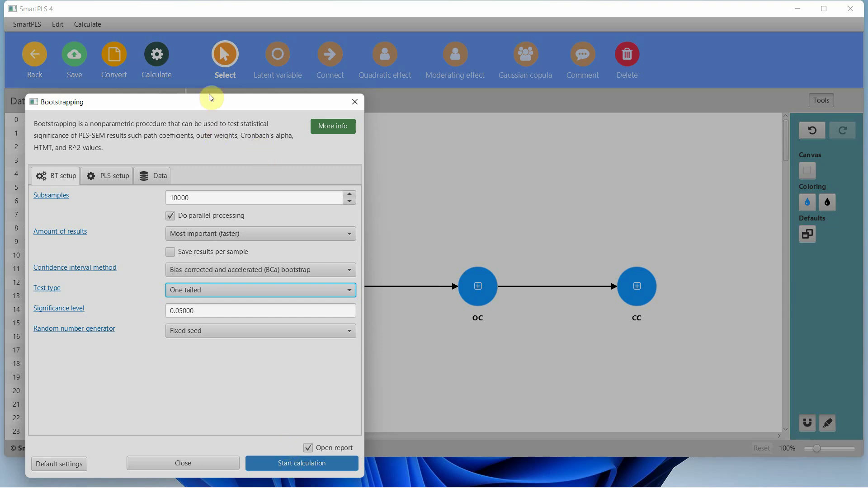
drag(211, 98, 698, 83)
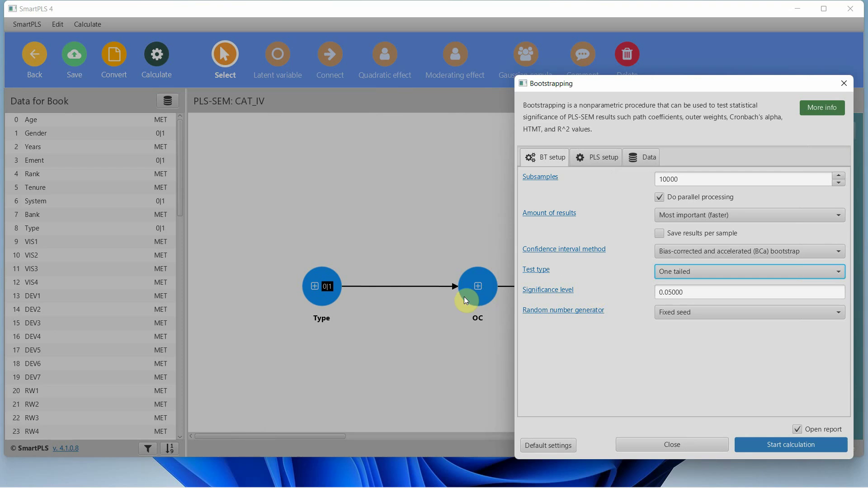
drag(603, 83, 77, 60)
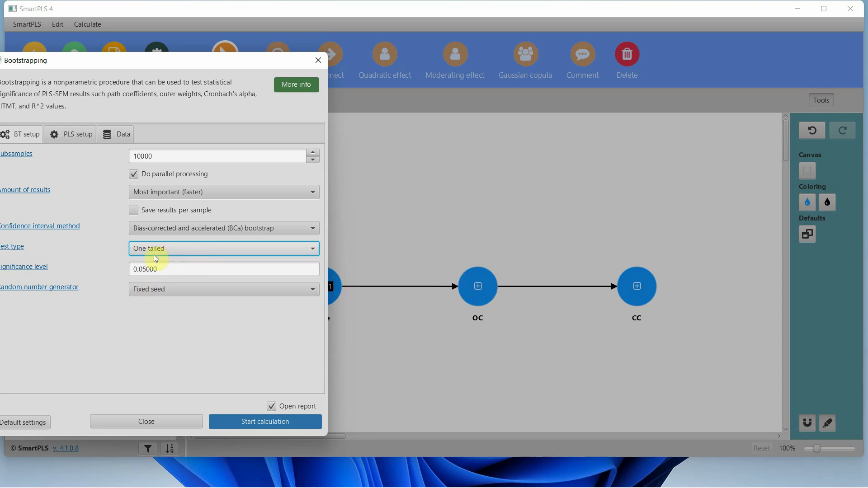
click(256, 418)
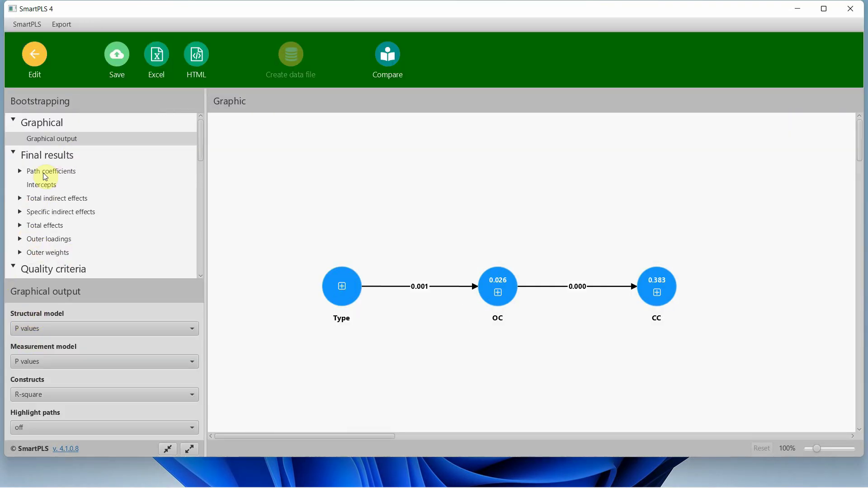
- Review path coefficients (OC→CC 0.619, p 0.000), then switch to specific indirect effects
click(69, 175)
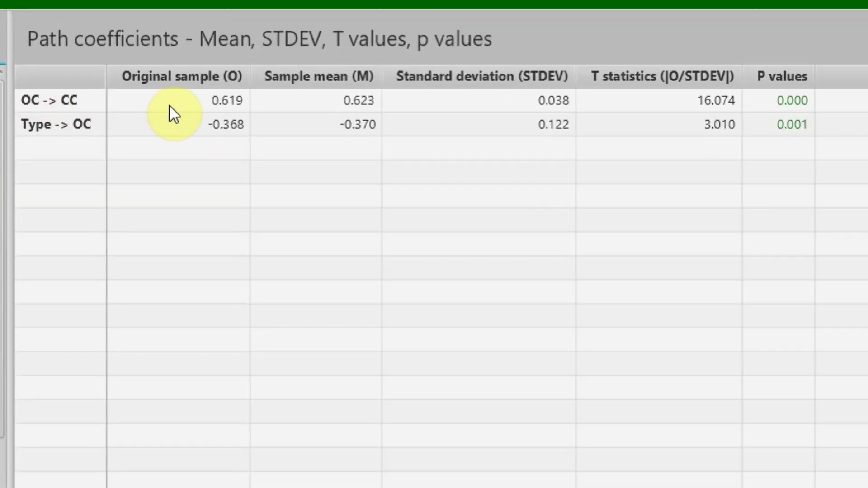
click(183, 101)
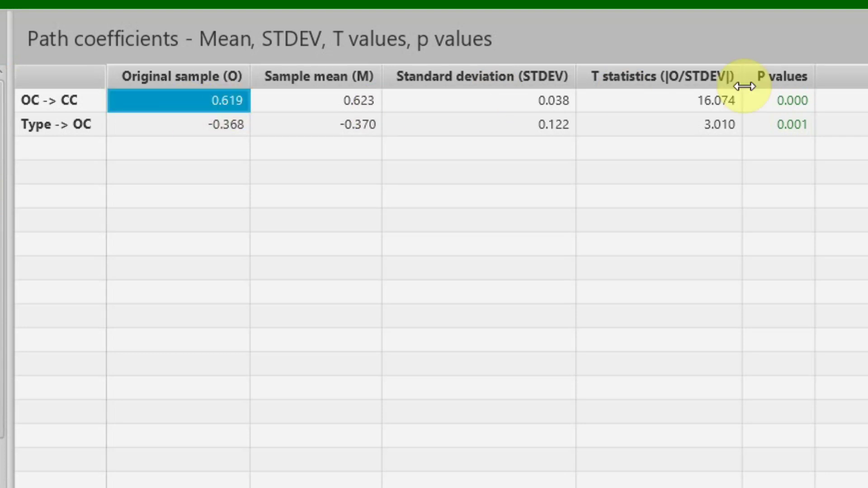
click(804, 109)
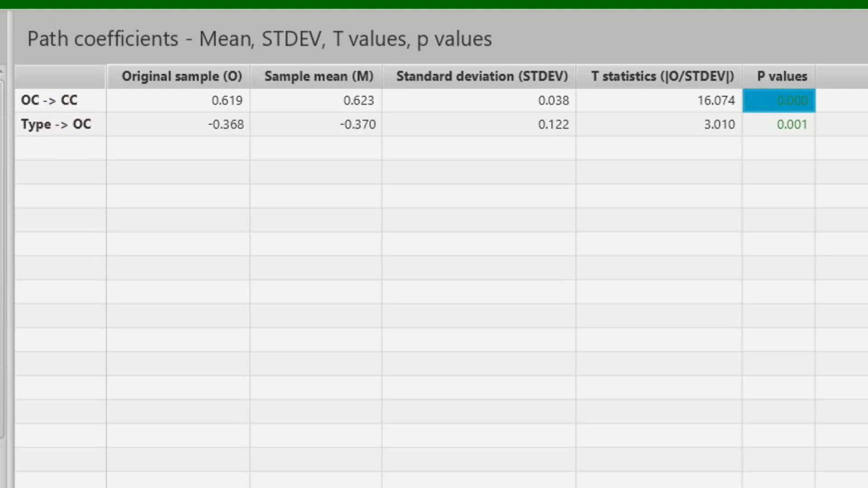
click(102, 253)
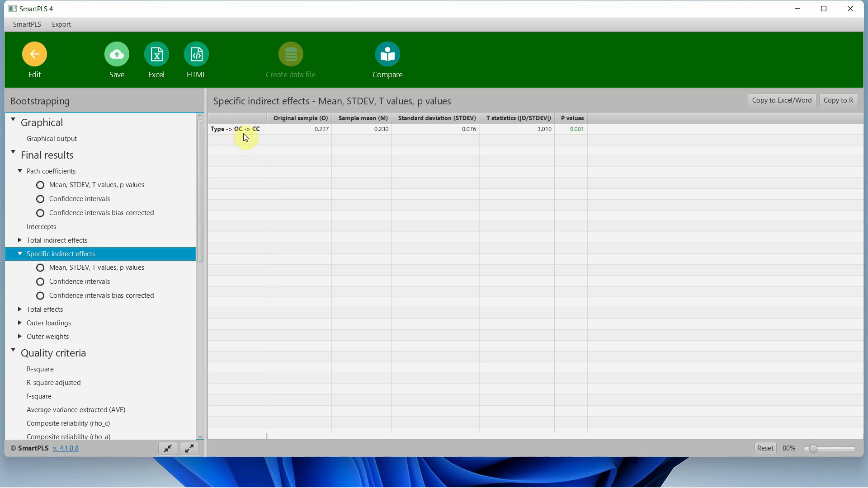
- Return to path coefficients, note Type→OC −0.368, and enlarge the table with the zoom slider
click(53, 171)
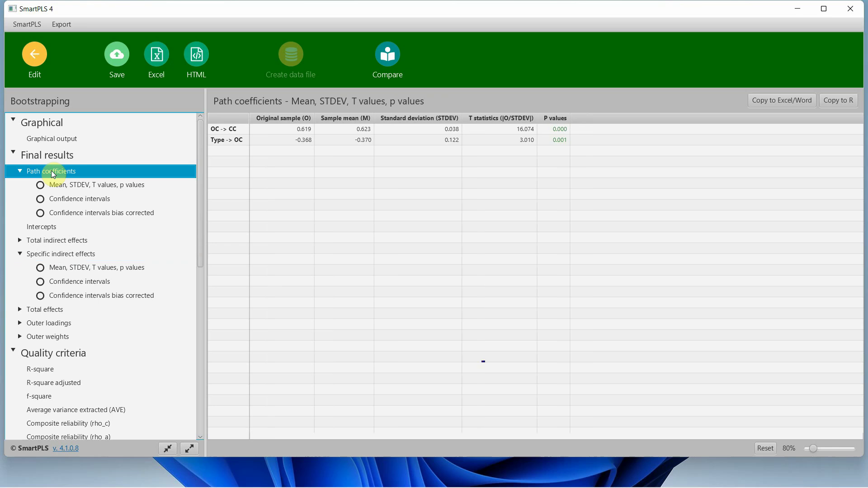
click(280, 142)
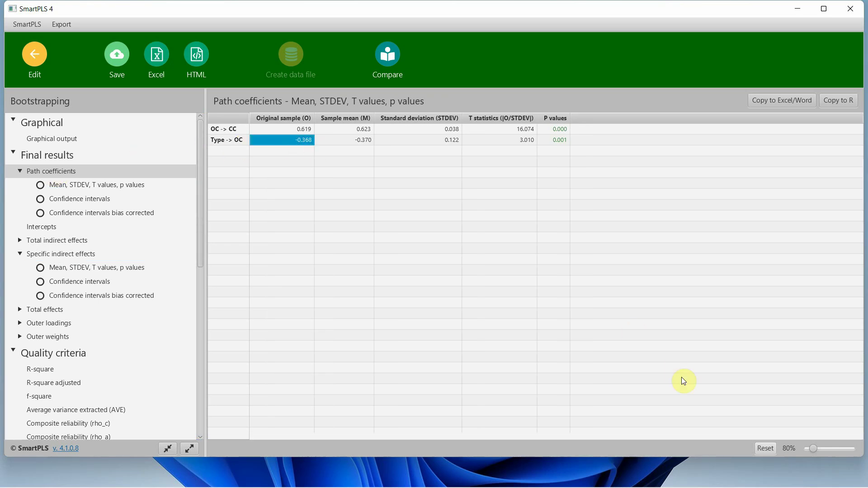
drag(815, 451, 820, 450)
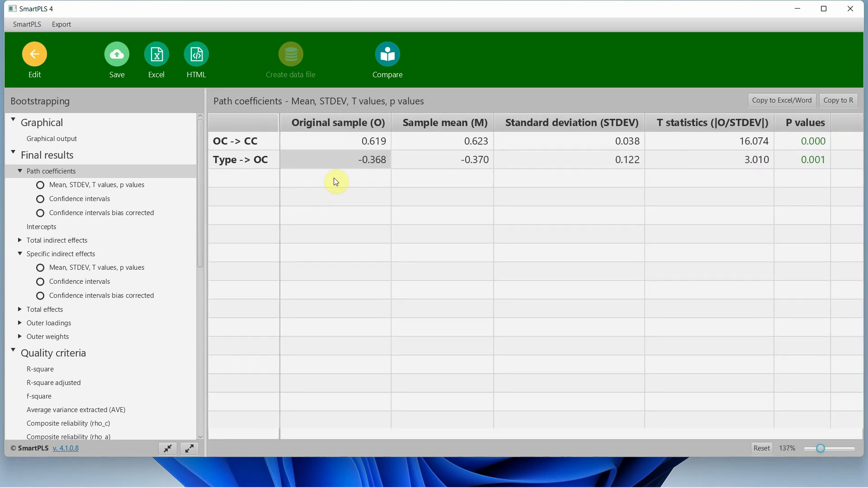